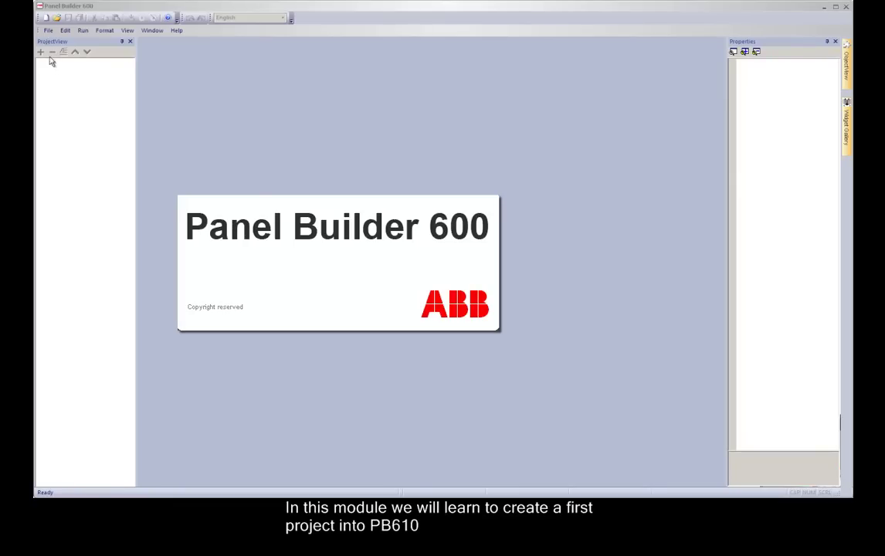
Step: Create Project1 for the CP635 panel (800 X 480) after comparing the CP630–CP675 models
click(48, 30)
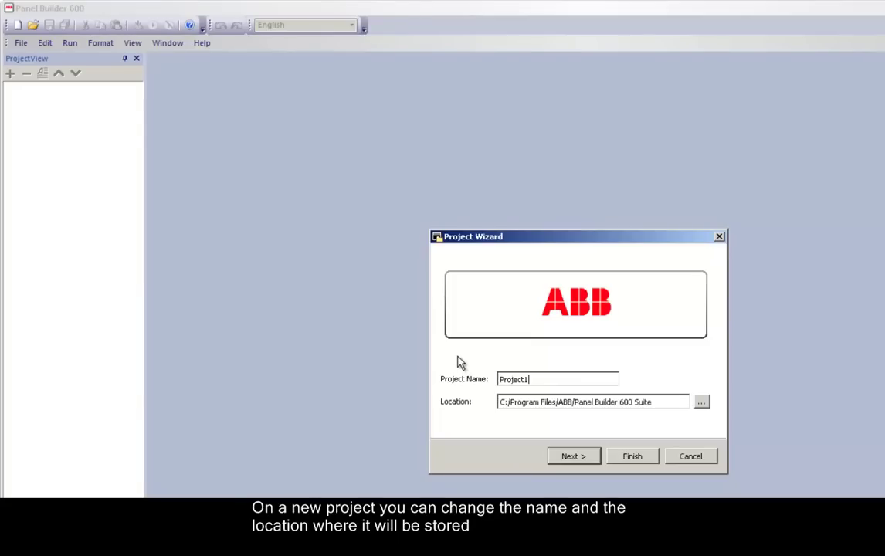
click(575, 457)
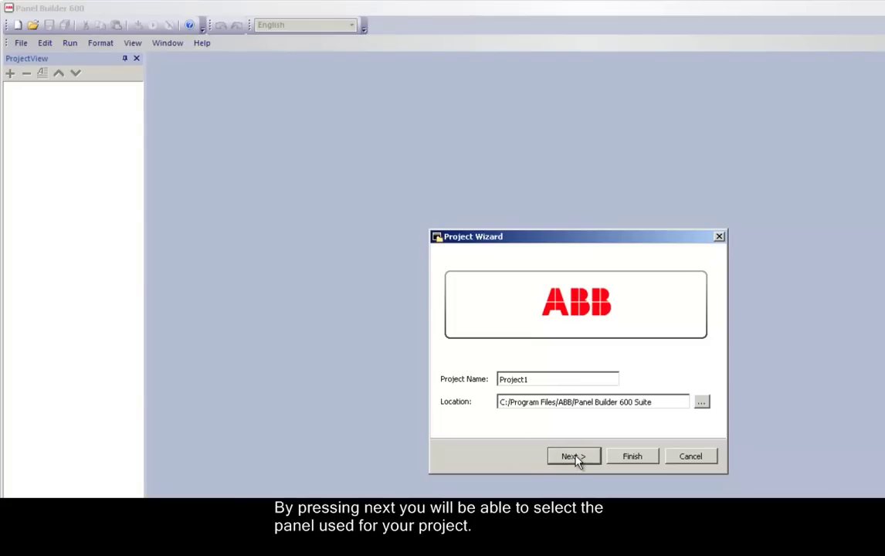
click(574, 457)
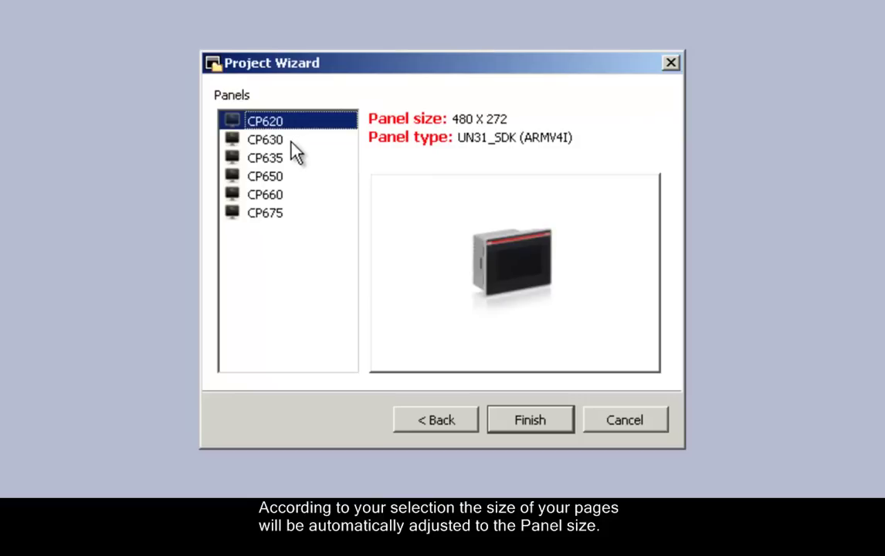
click(293, 145)
click(288, 159)
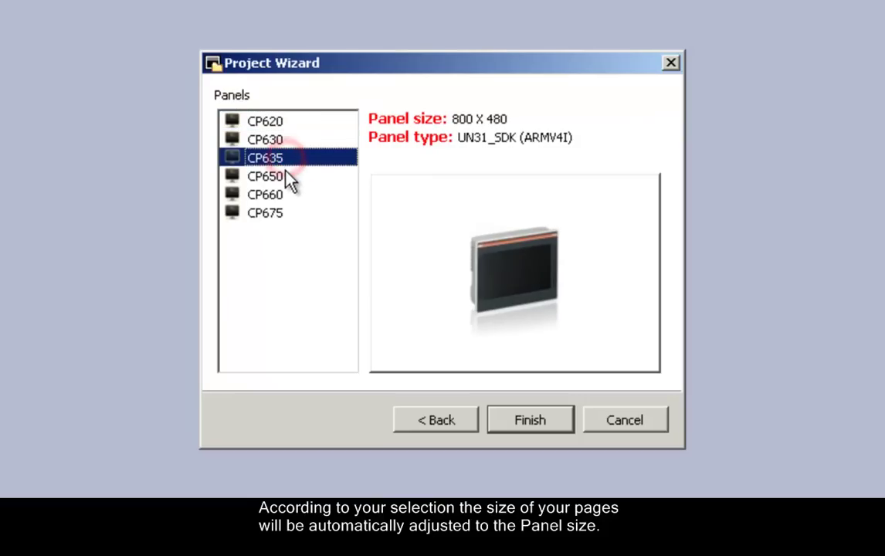
click(288, 178)
click(286, 198)
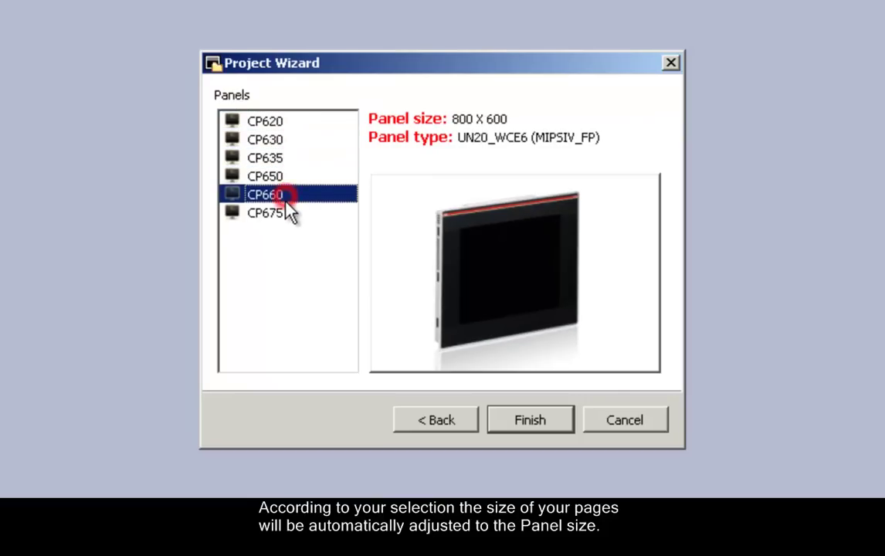
click(286, 216)
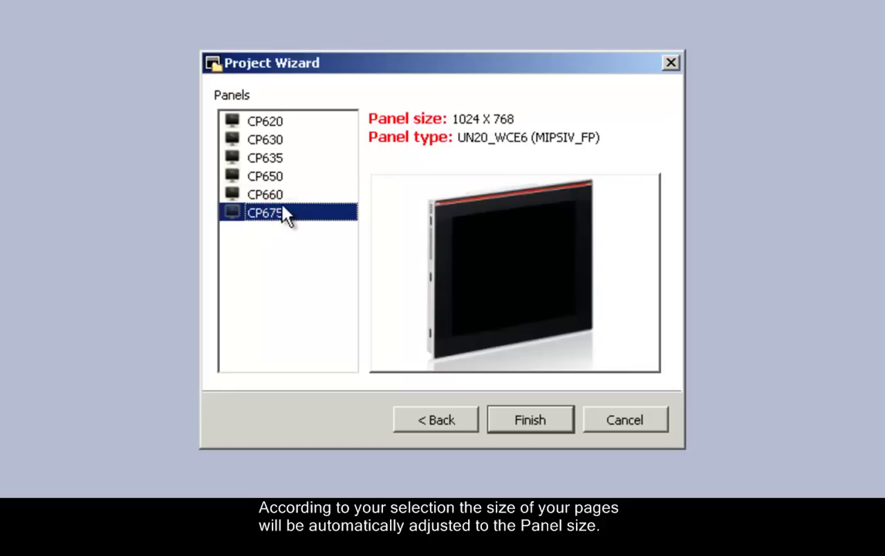
click(266, 159)
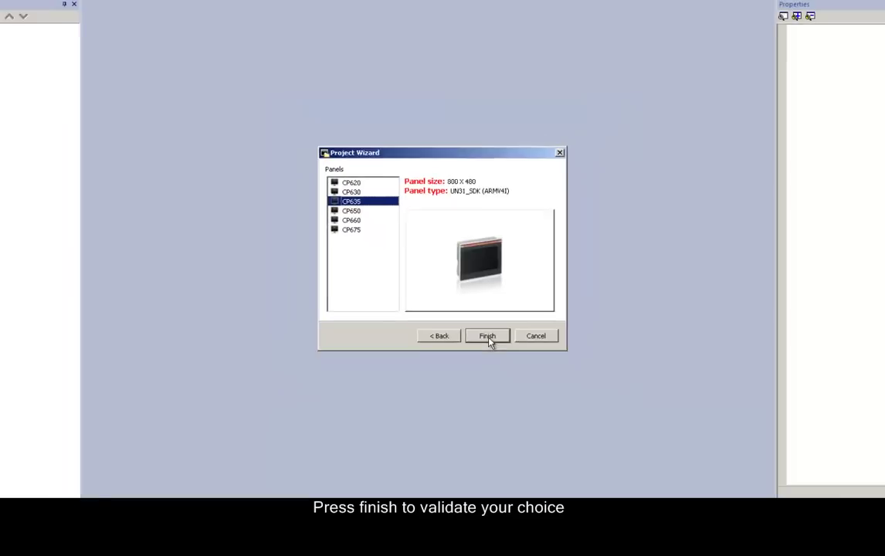
click(525, 410)
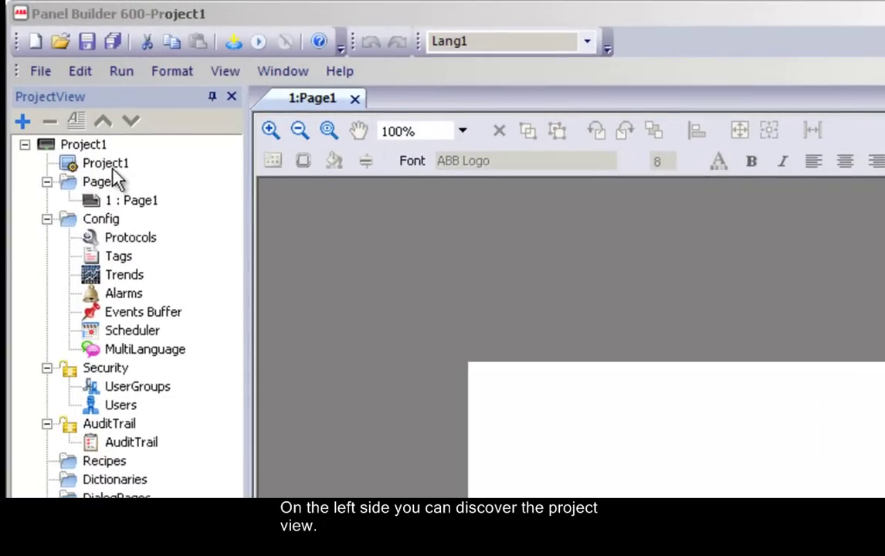
Step: Open Project1's global properties and check that Home Page is Page1.jmx under Behavior
double_click(108, 166)
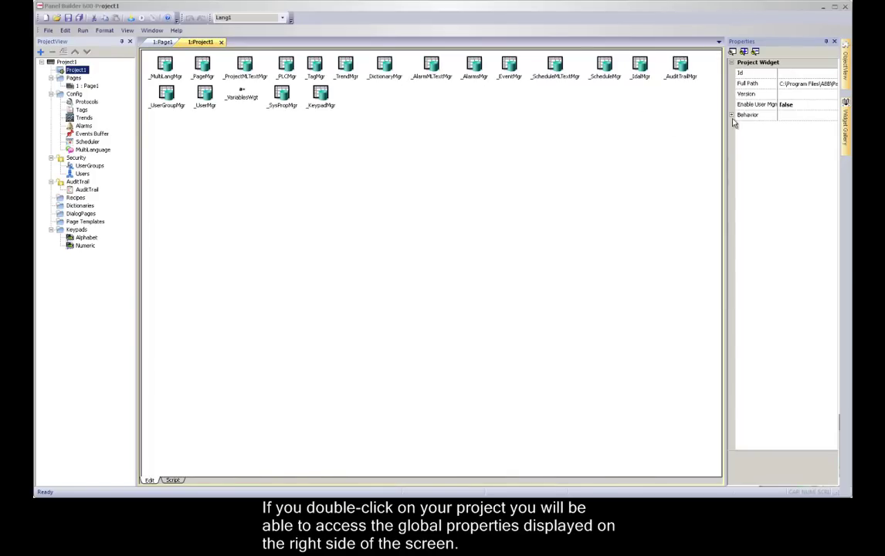
click(731, 116)
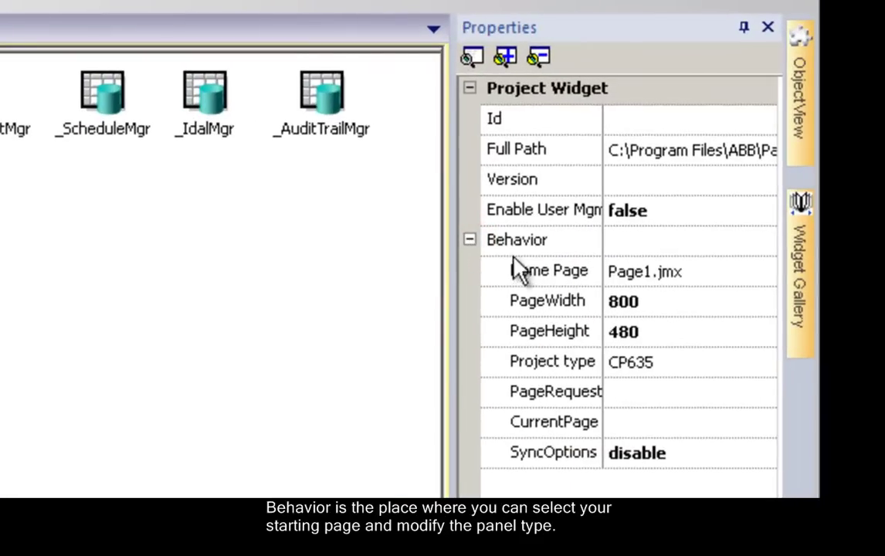
click(742, 274)
click(764, 274)
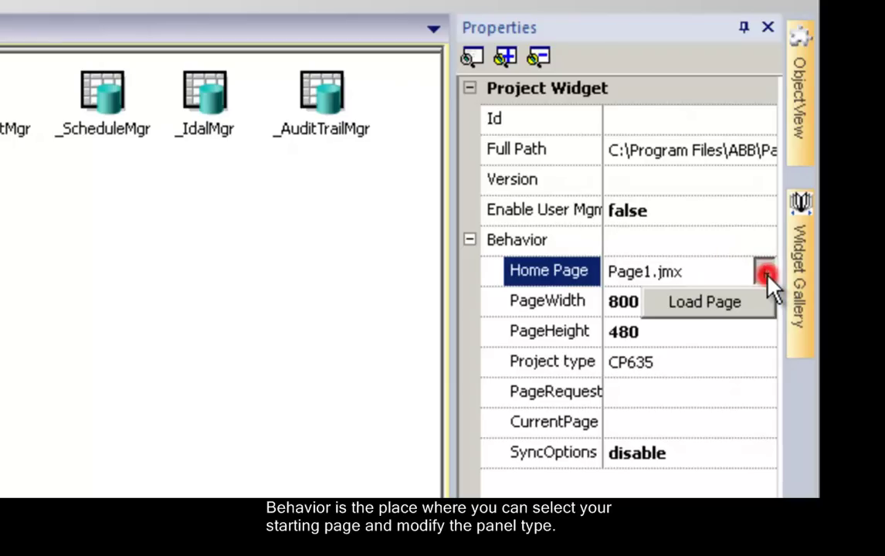
click(765, 301)
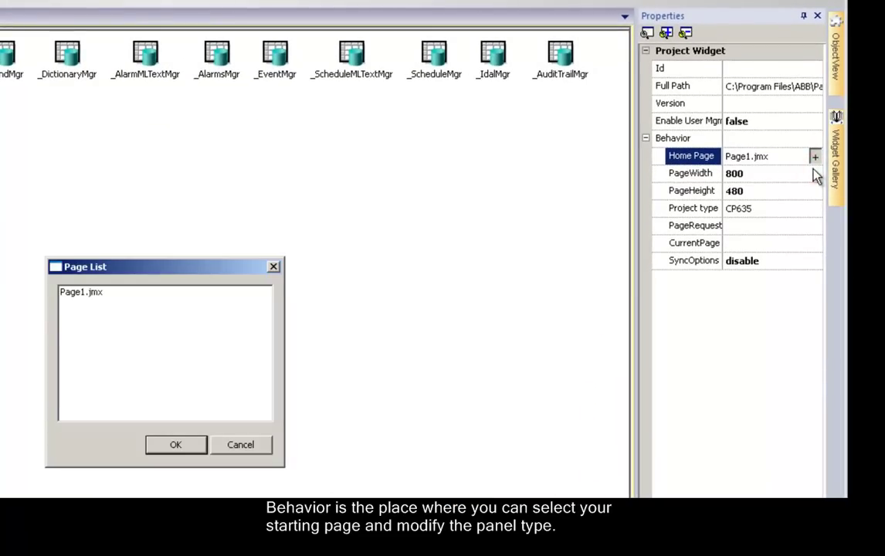
click(274, 266)
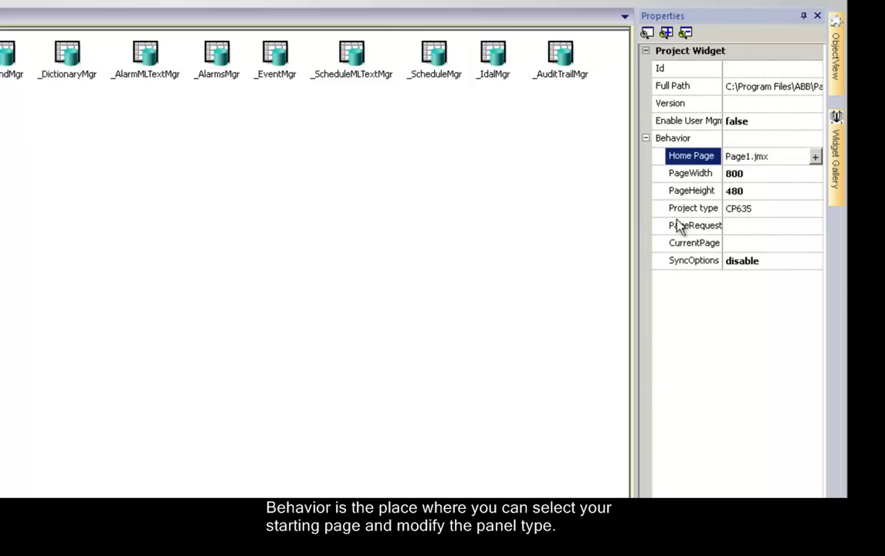
Step: Check the CP635 project type, cancelling the panel conversion wizard without changes
click(783, 209)
click(815, 209)
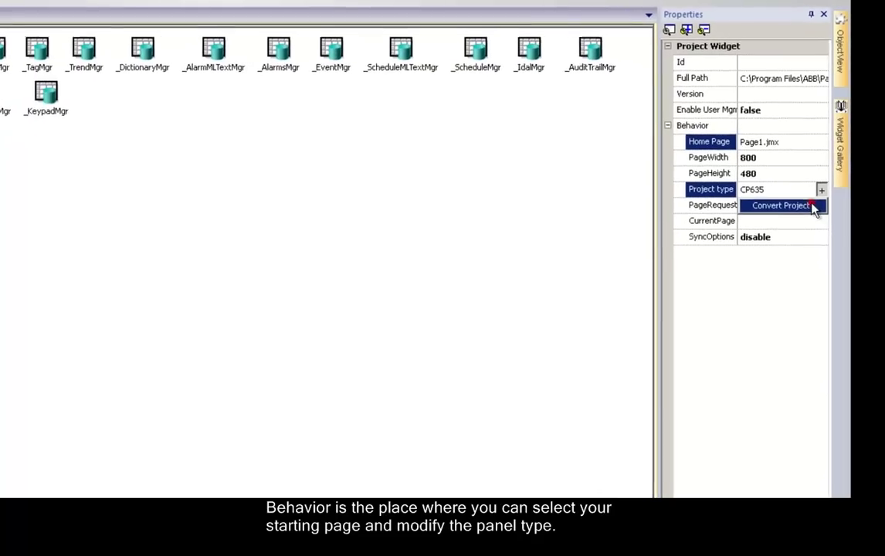
click(812, 206)
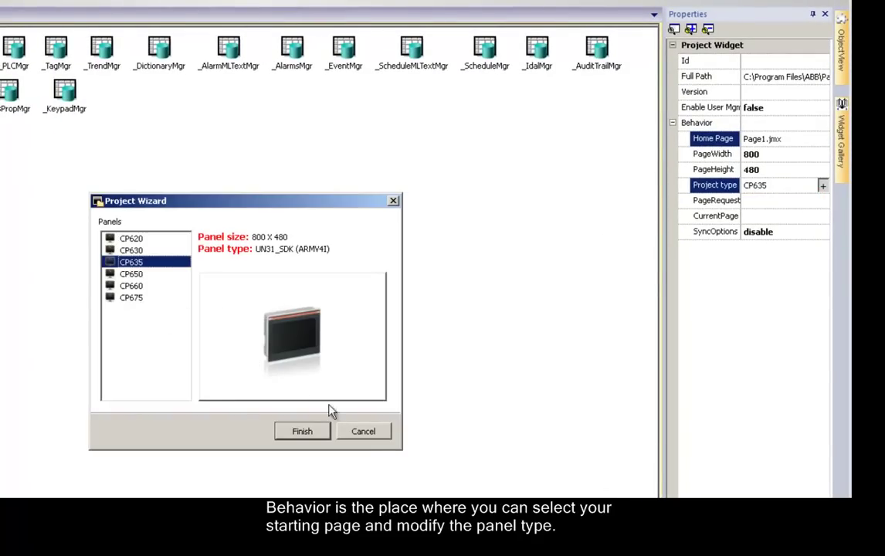
click(363, 432)
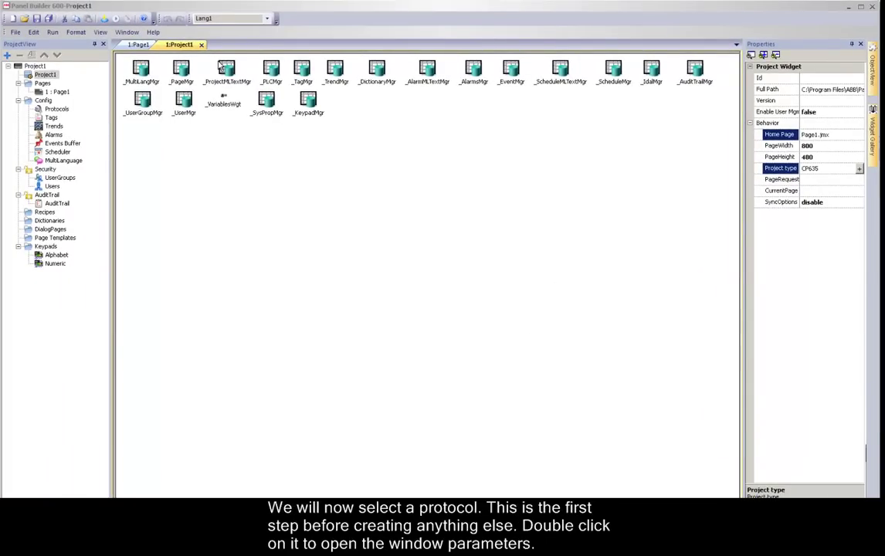
Step: Add a Variables protocol row in Config > Protocols and save the change
click(201, 46)
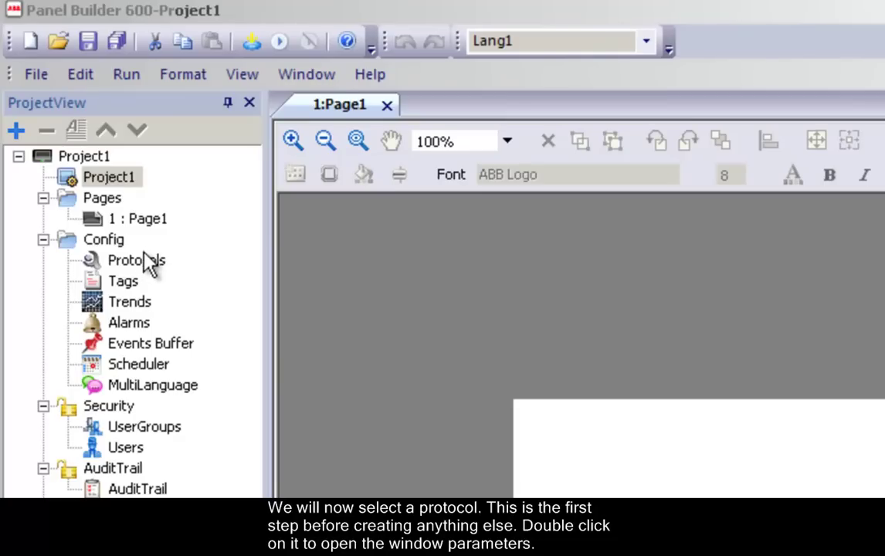
click(143, 261)
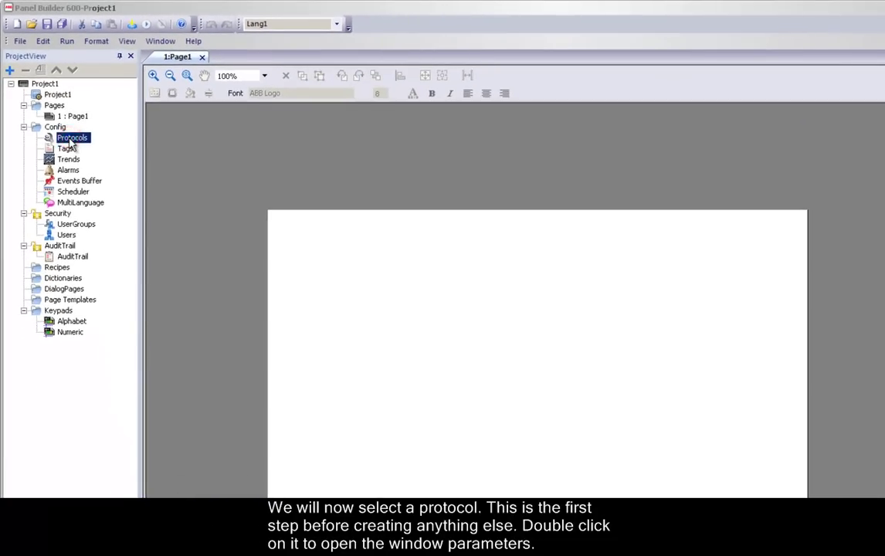
double_click(70, 141)
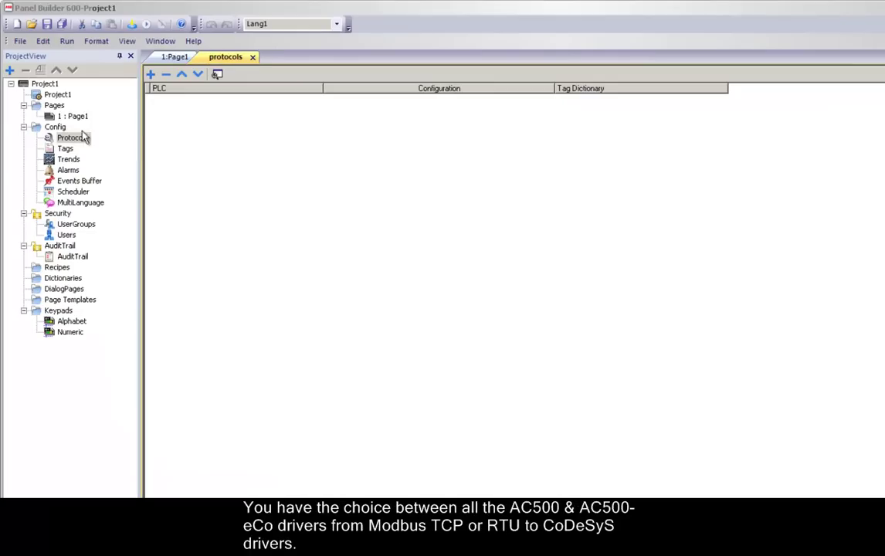
click(151, 74)
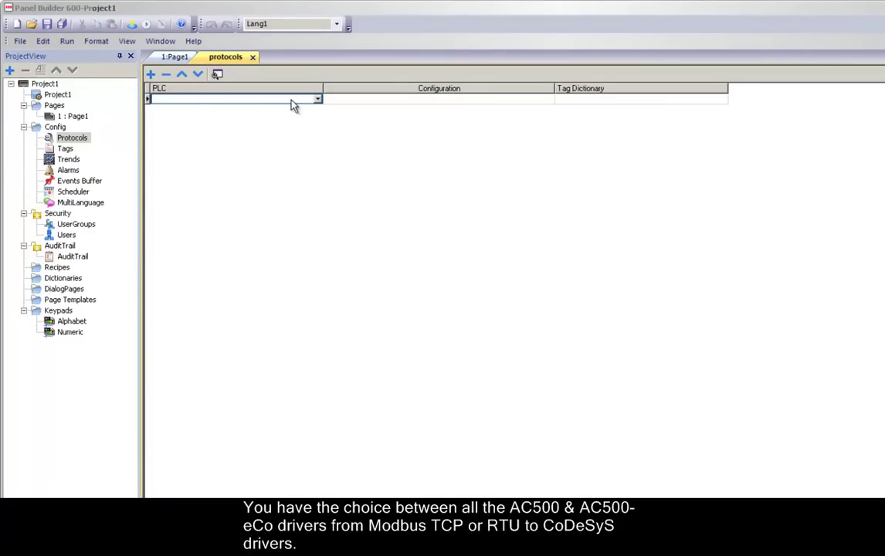
click(318, 99)
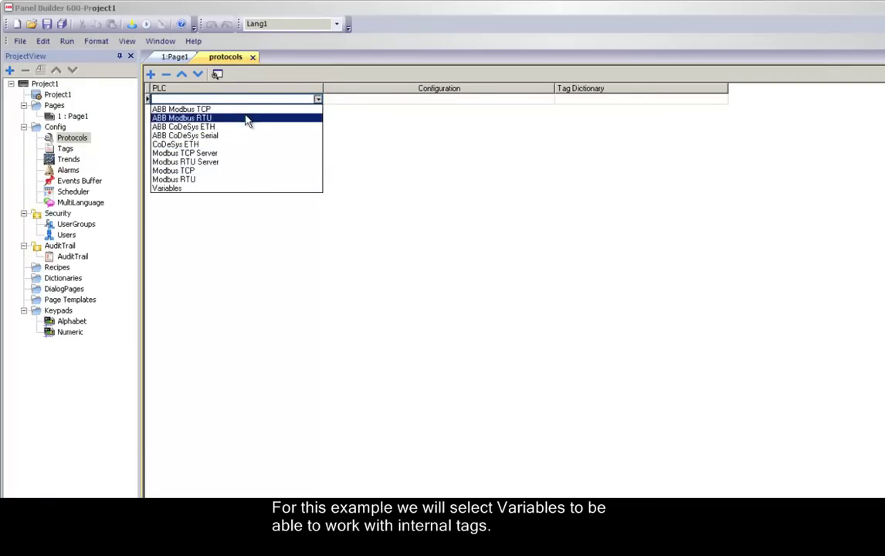
click(220, 189)
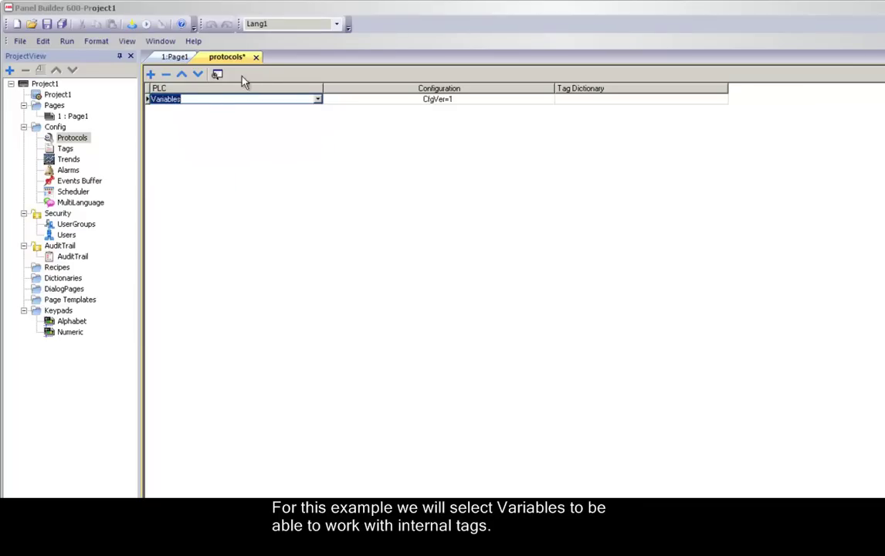
click(256, 57)
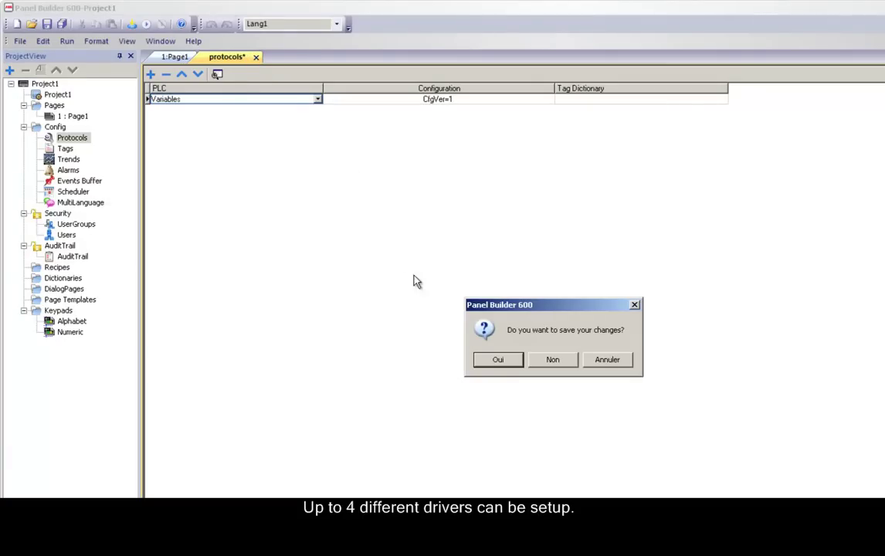
click(500, 361)
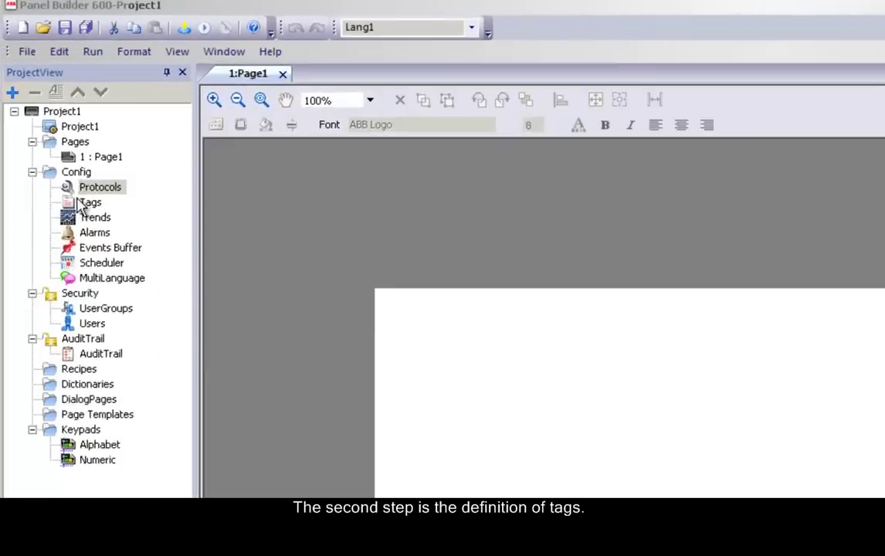
Step: Create Tag1 as an int variable tag in the Tags table
click(60, 148)
double_click(108, 275)
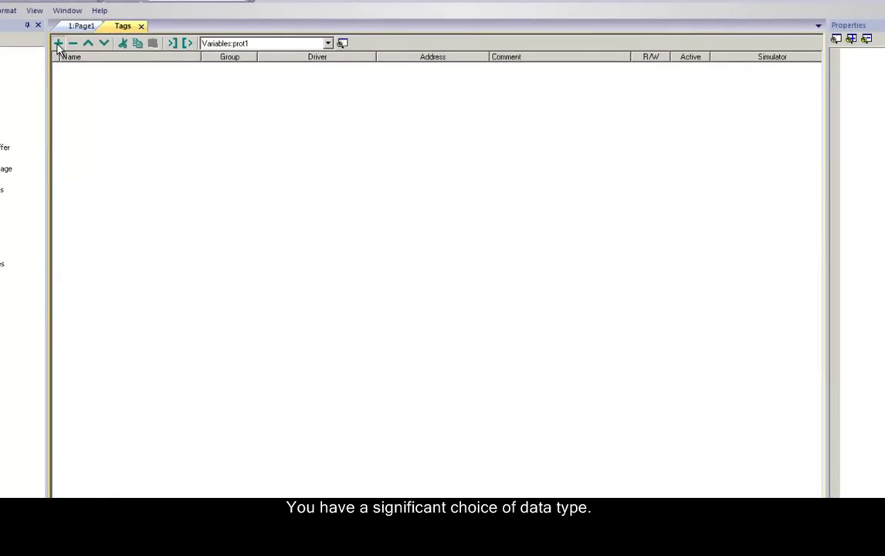
click(58, 44)
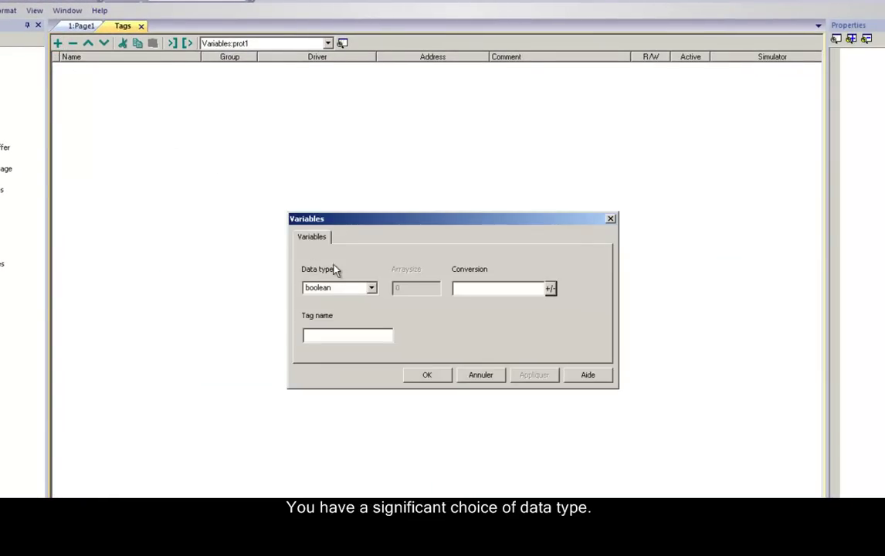
click(371, 289)
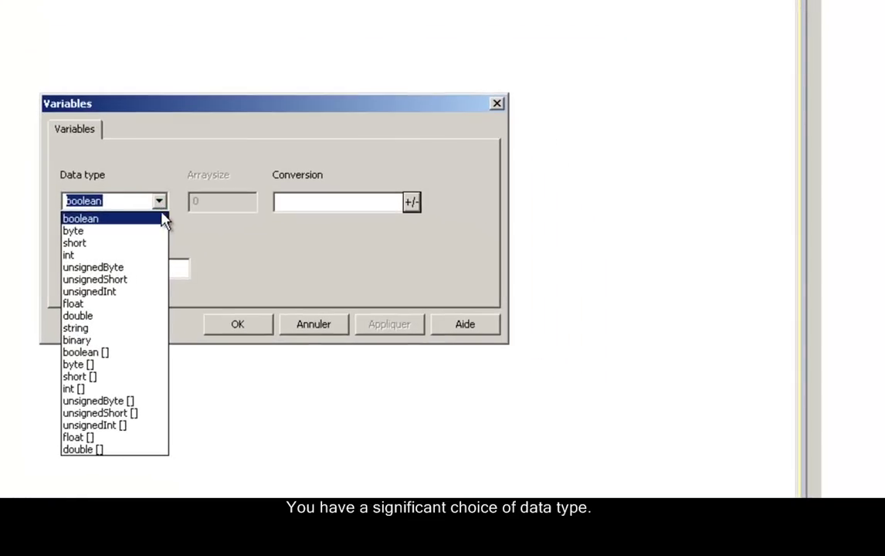
click(147, 254)
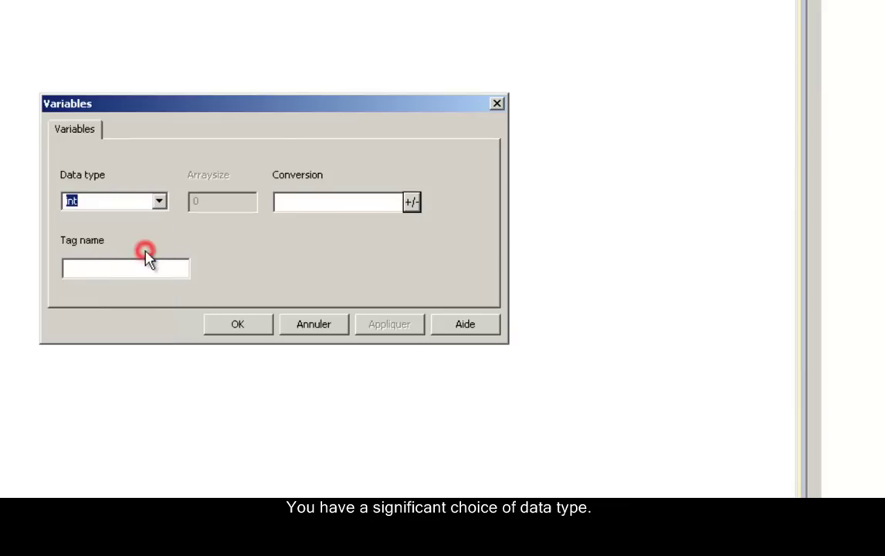
click(240, 325)
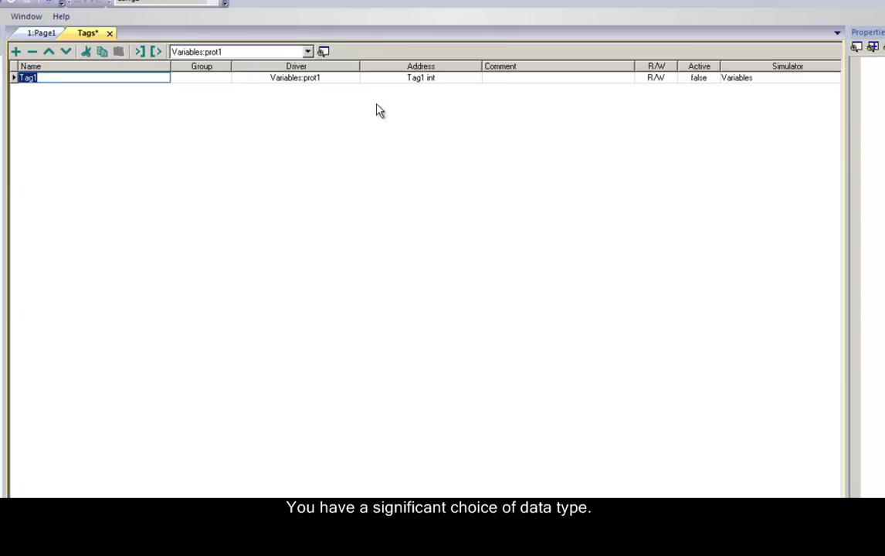
Step: Add Tag2 through Tag5 as further int tags and close the Tags table
click(16, 51)
click(16, 51)
click(15, 51)
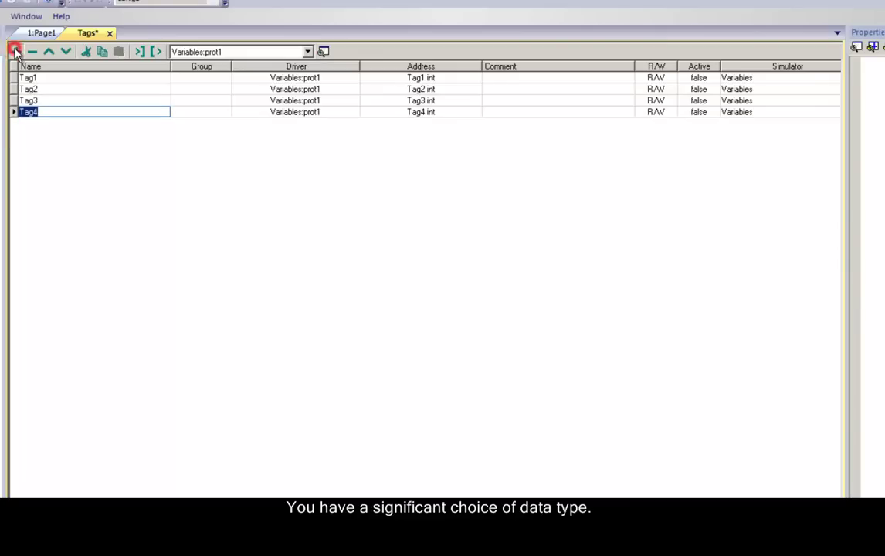
click(15, 51)
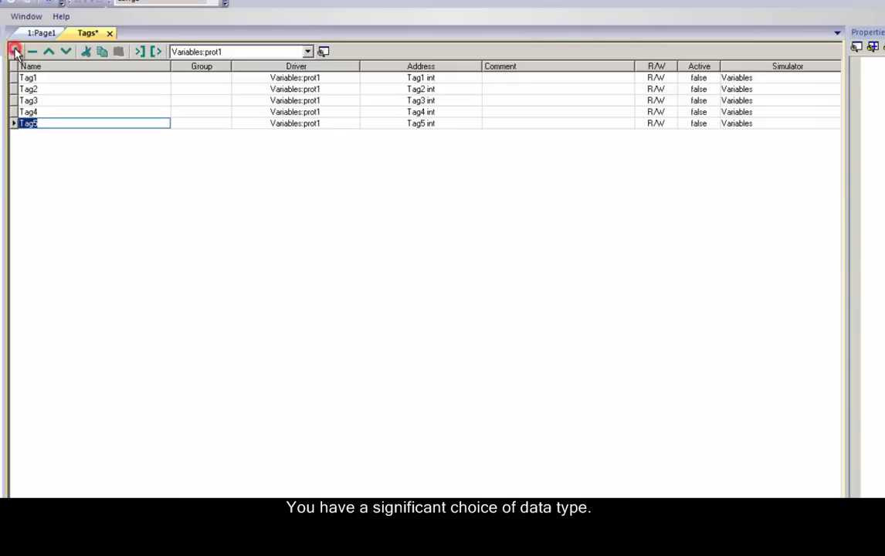
click(109, 33)
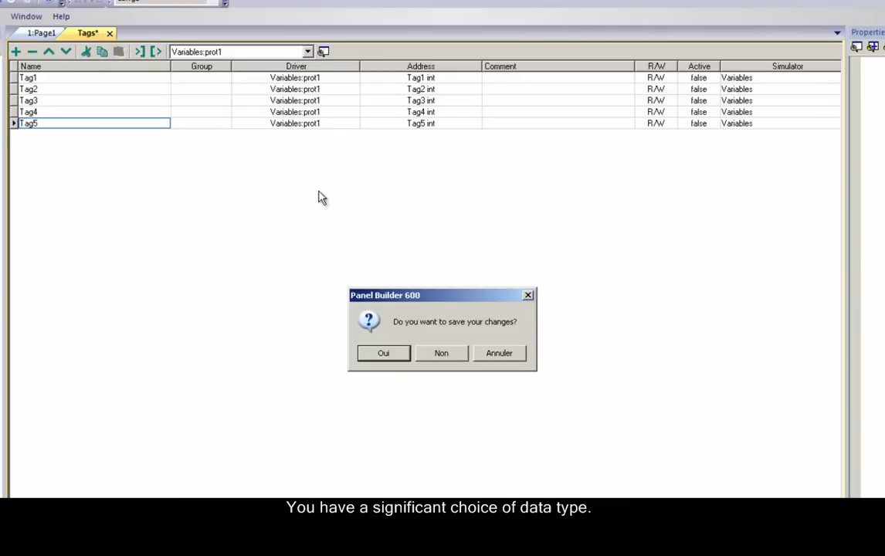
Step: Save the tag changes and show the Widget Gallery's Text widgets beside Page1
click(385, 353)
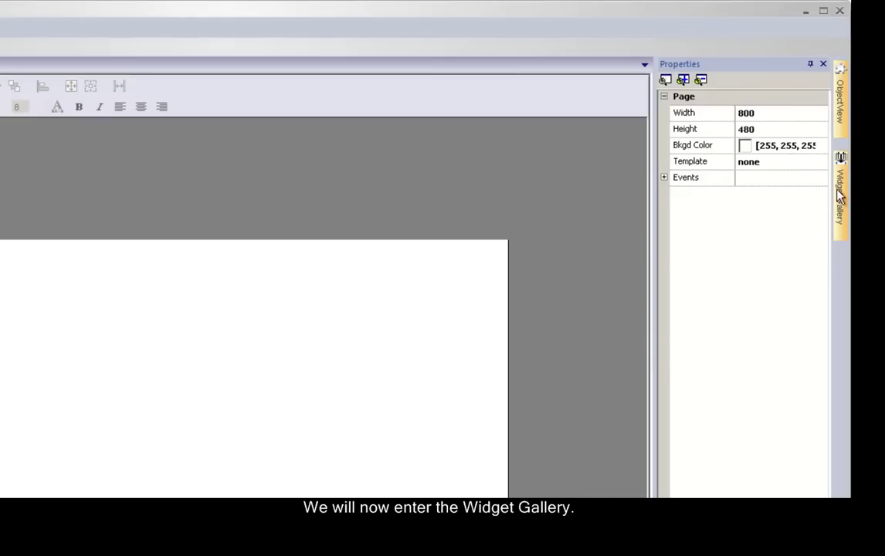
click(840, 194)
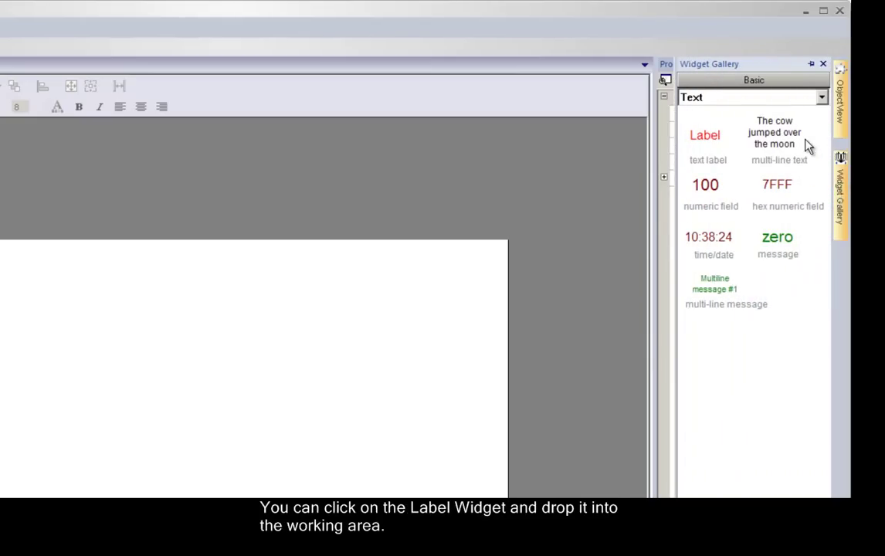
Step: Drop a red Label (label1) at X 197, Y 131 and expand its Events and Display properties
click(705, 137)
drag(705, 139, 62, 357)
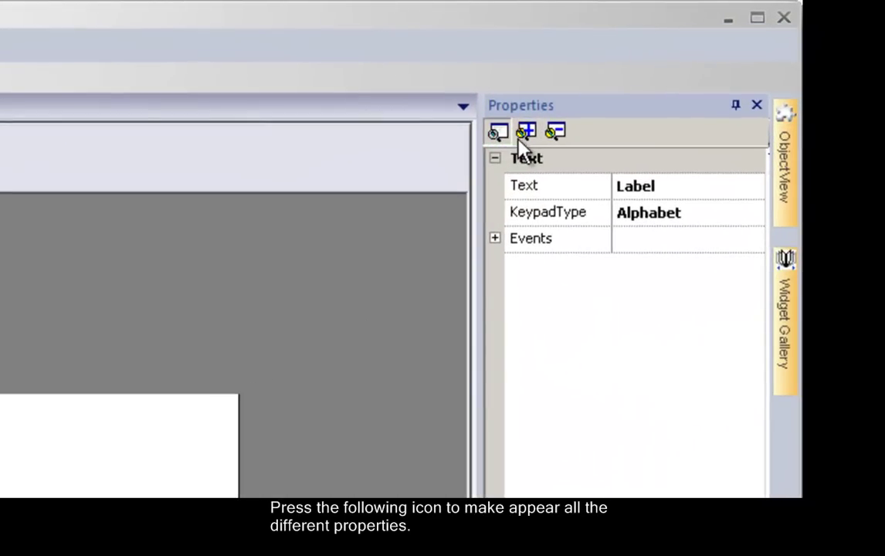
click(528, 133)
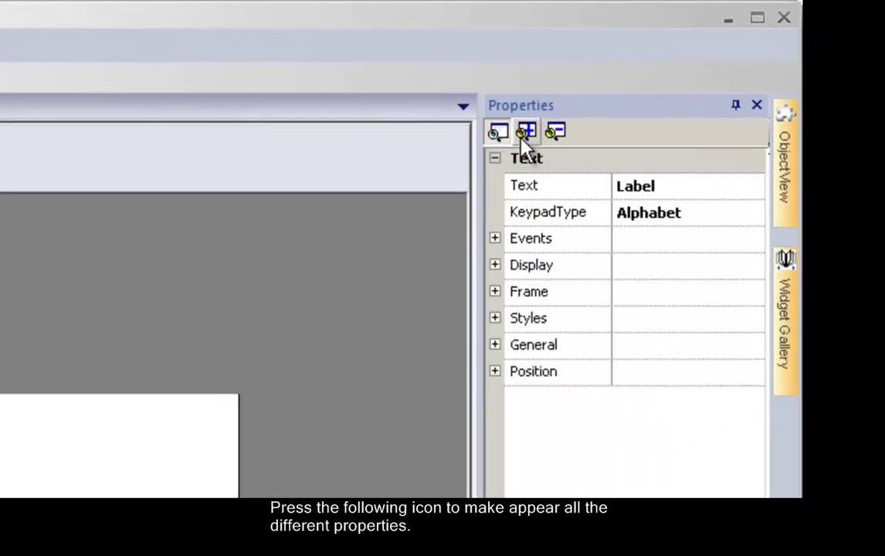
click(495, 239)
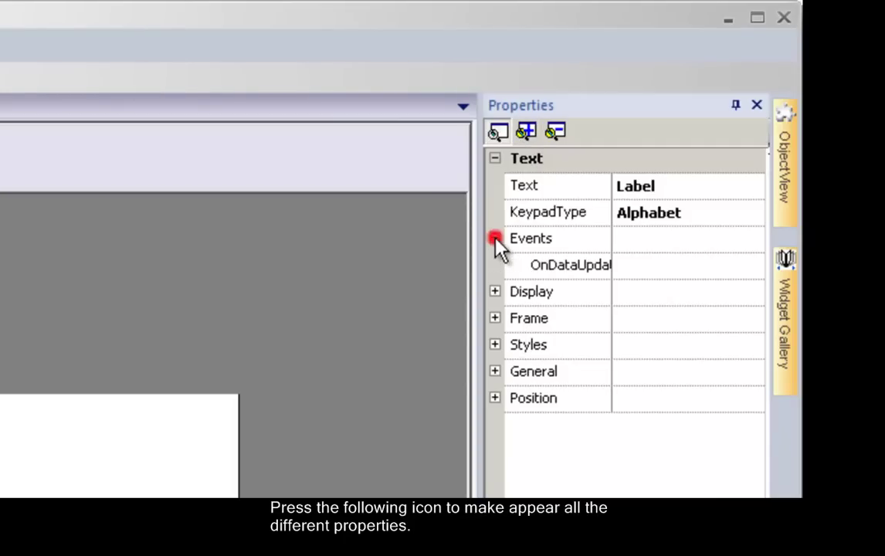
click(496, 292)
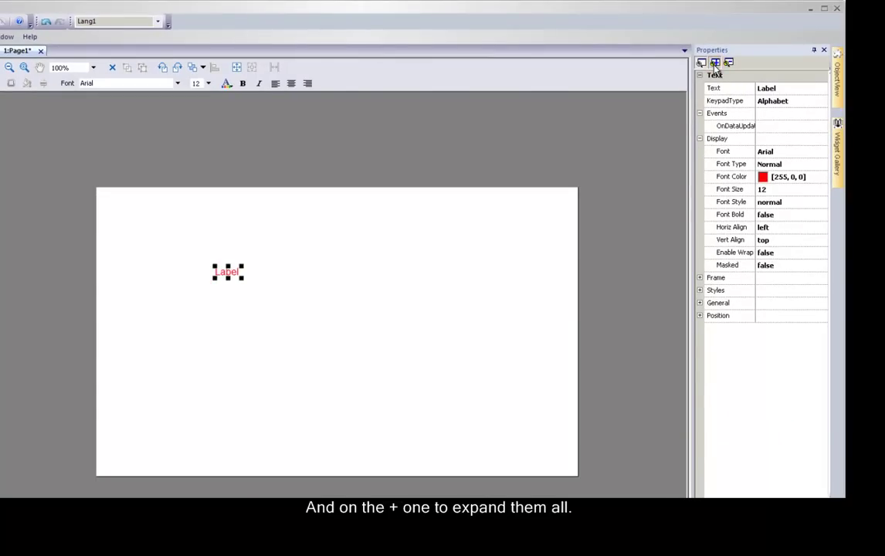
click(825, 198)
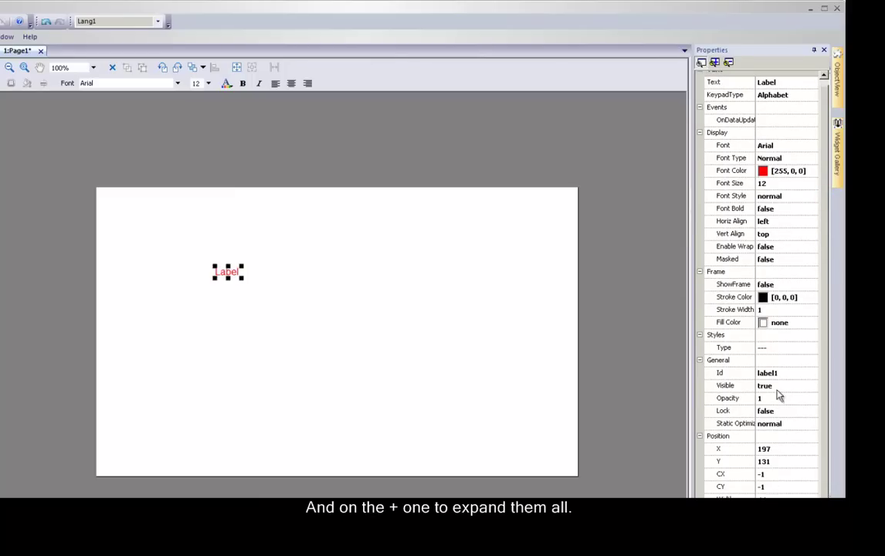
click(835, 179)
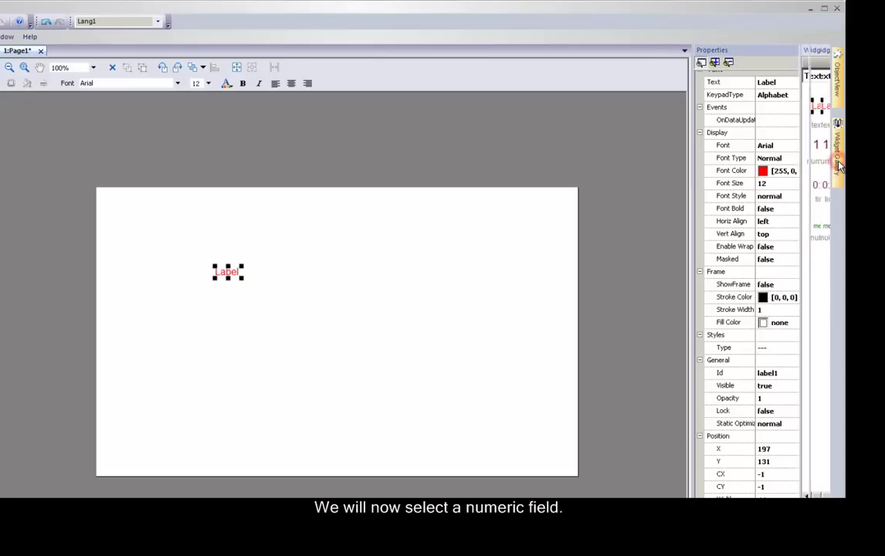
Step: Place a numeric field showing 100 beside the Label and attach its Value to Tag1 read/write
drag(736, 146, 312, 281)
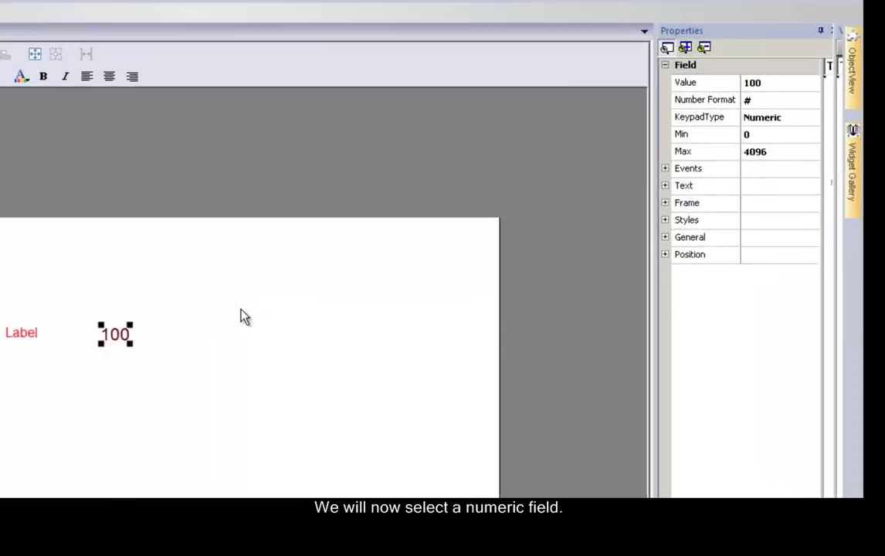
click(768, 73)
click(848, 77)
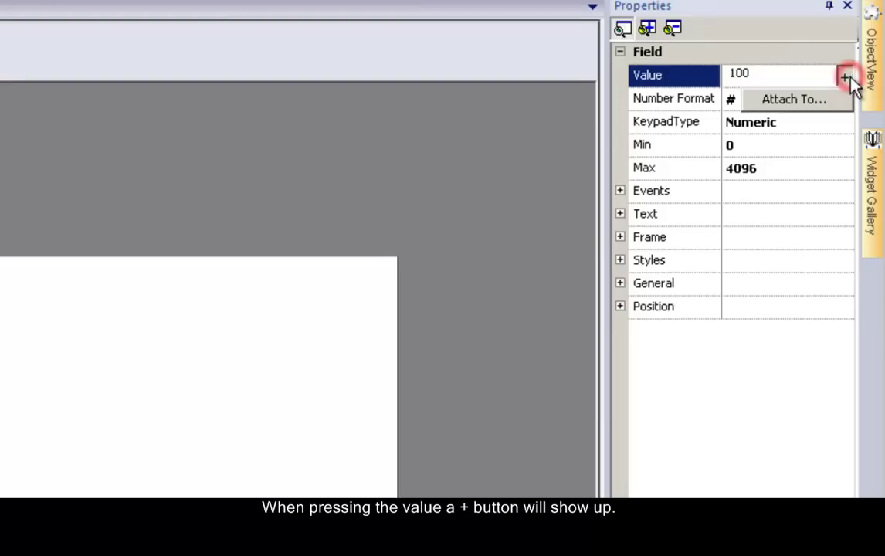
click(850, 85)
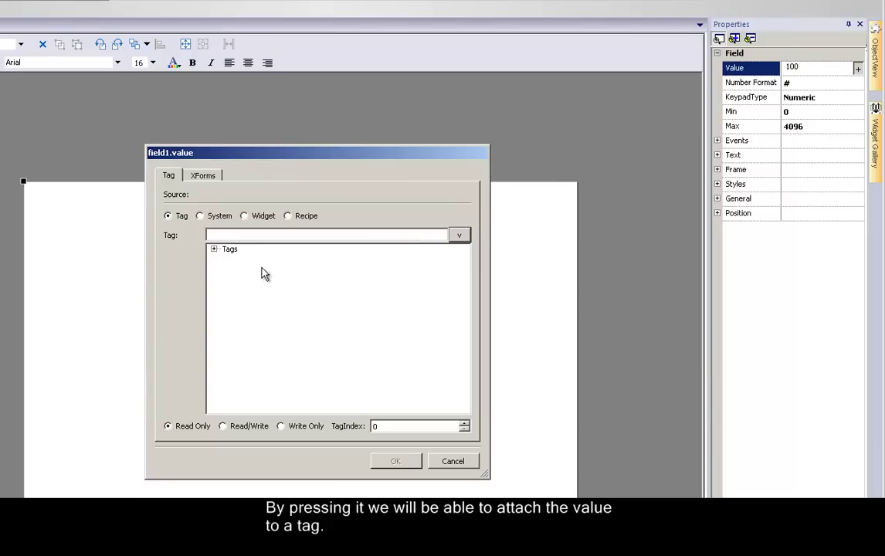
click(214, 248)
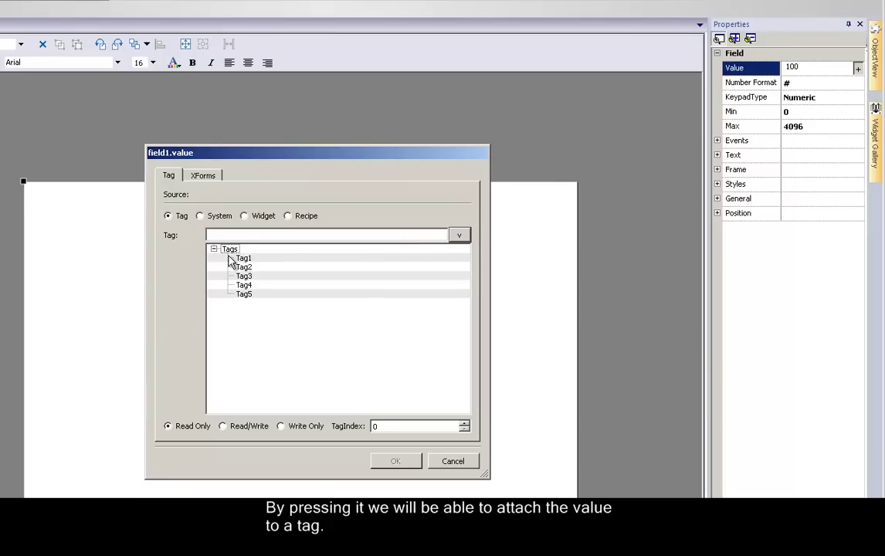
click(242, 258)
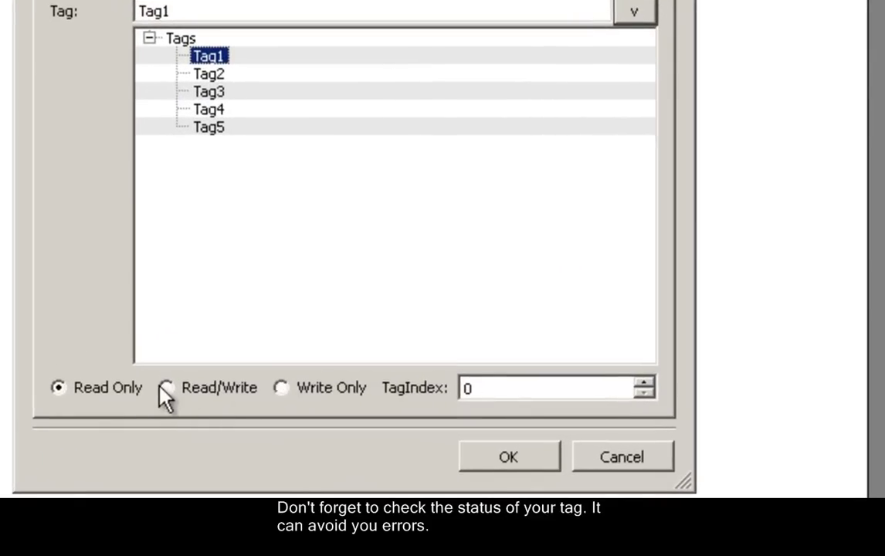
click(167, 389)
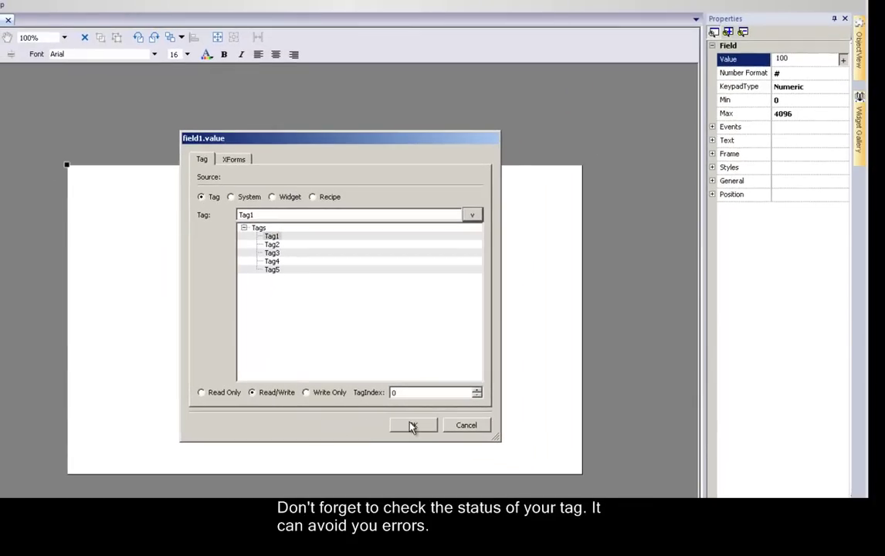
click(414, 425)
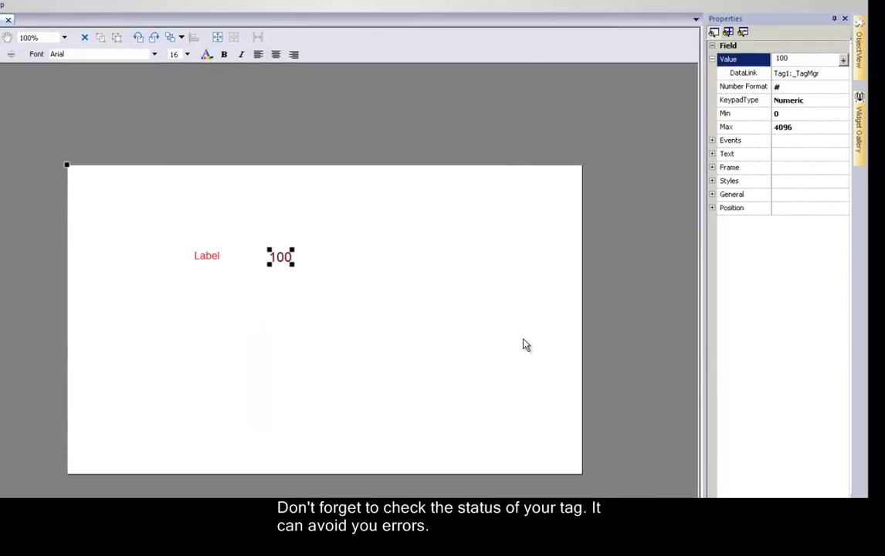
Step: Show the Sliders-Vertical widgets under the gallery's Switches category
click(863, 130)
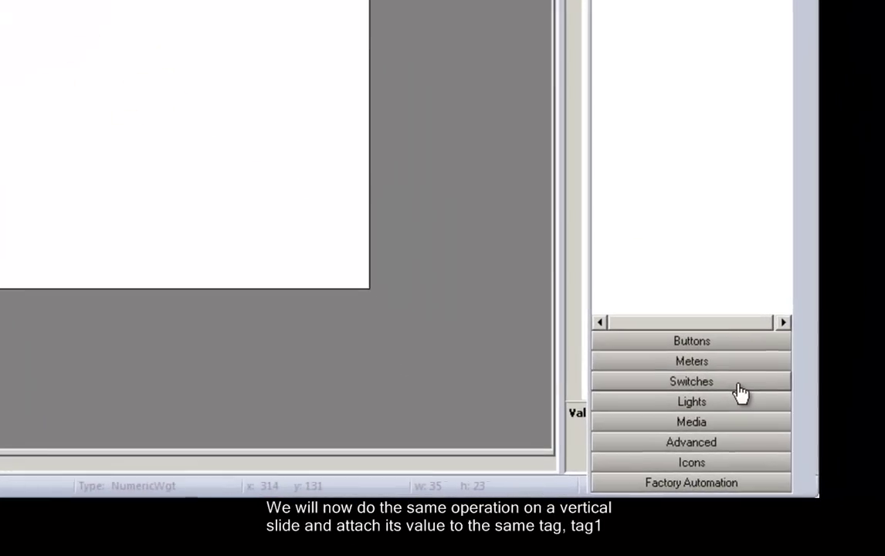
click(813, 442)
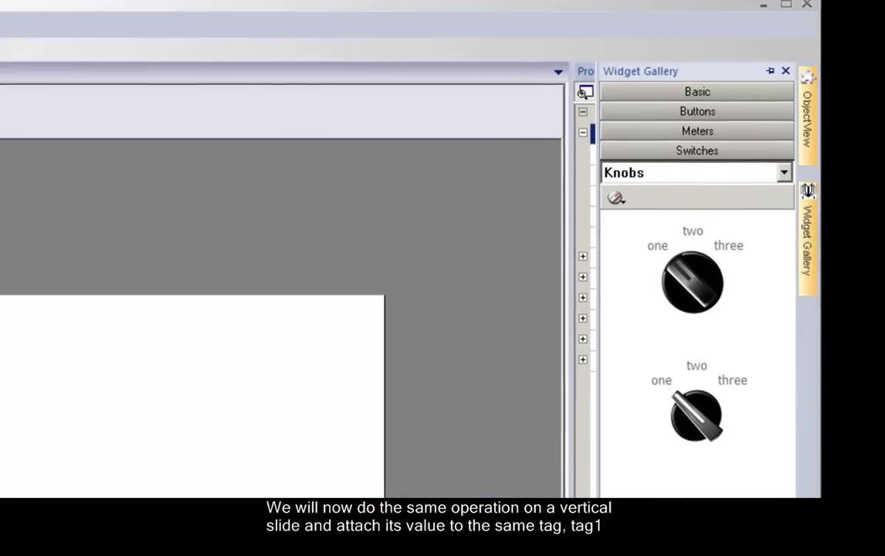
click(785, 185)
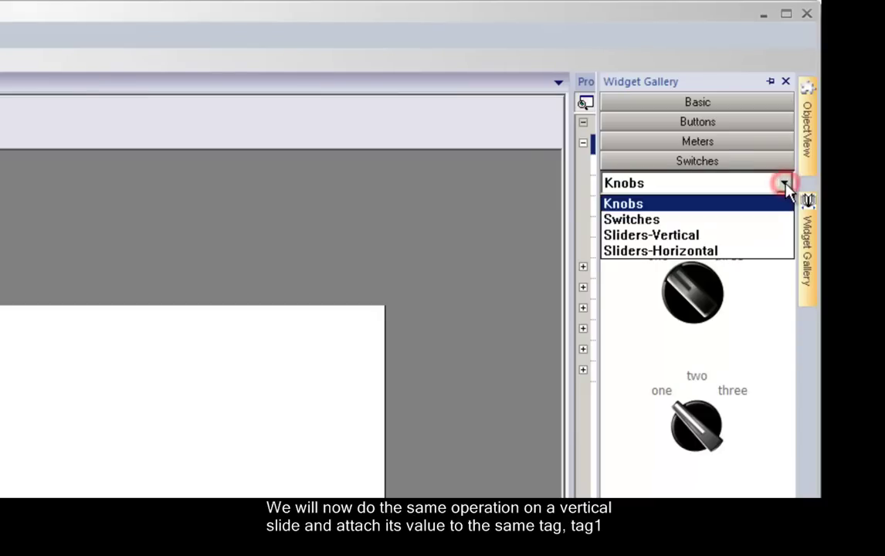
click(772, 238)
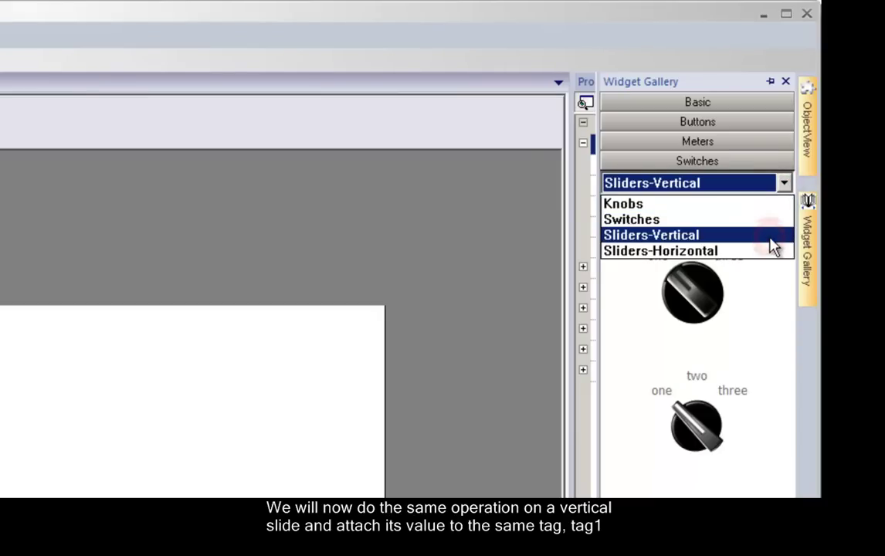
Step: Drop a vertical slider right of the 100 field and attach its Value to Tag1
drag(630, 290, 349, 292)
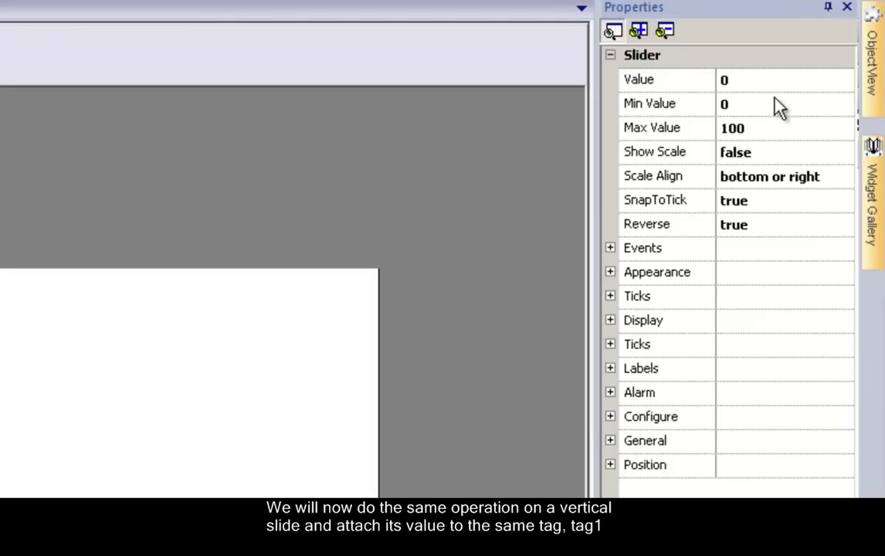
click(791, 80)
click(848, 84)
click(843, 101)
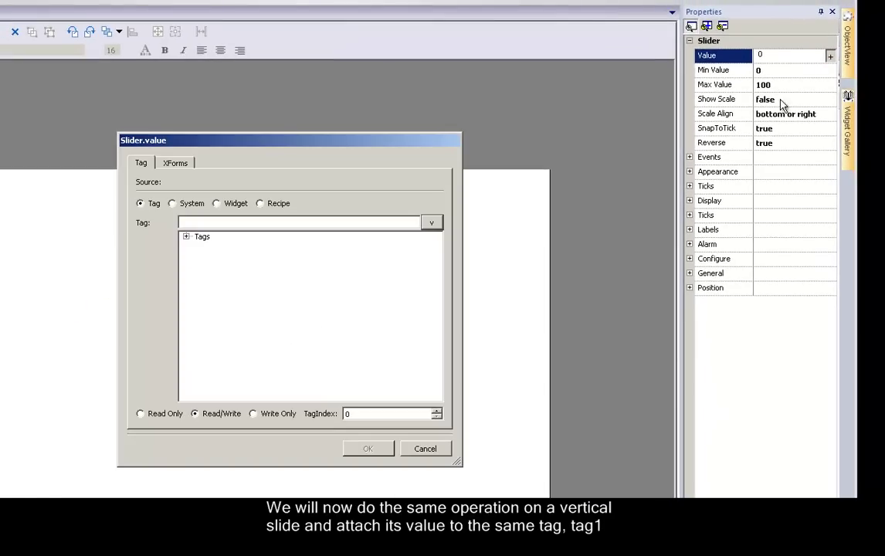
click(186, 237)
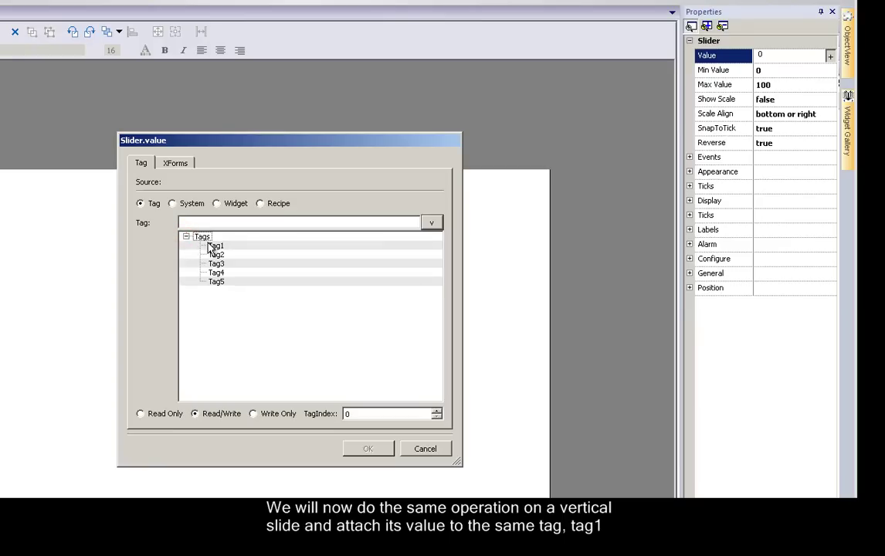
click(216, 245)
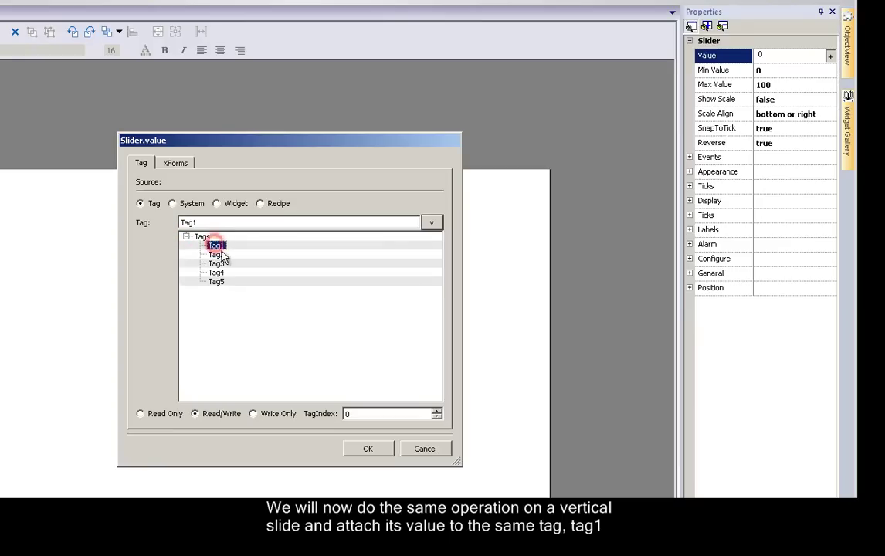
click(369, 451)
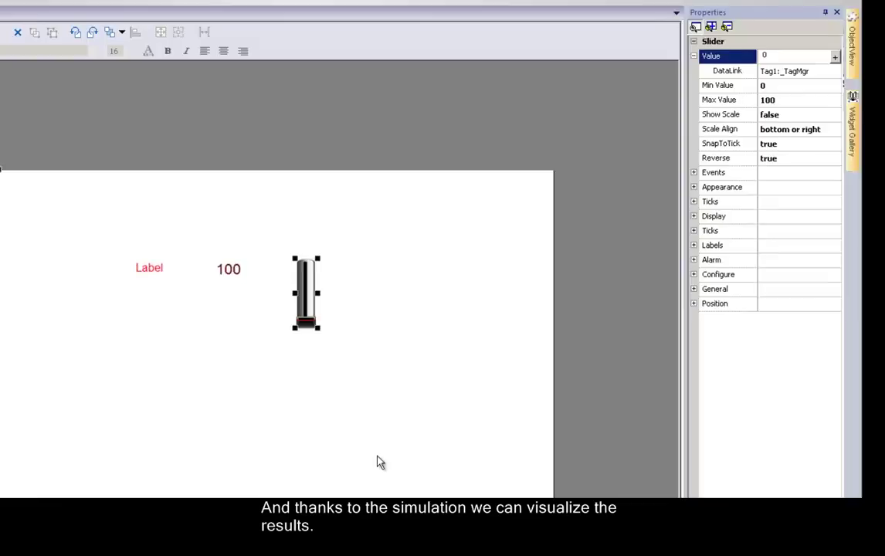